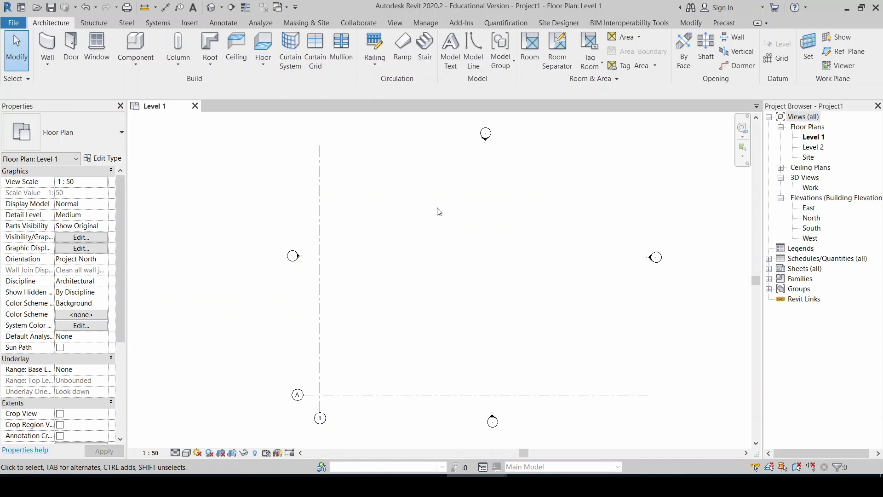
Start a property line defined by distances and bearings, setting its first segment to 5000 at a 90° bearing
{"action": "left_click", "coordinate": [306, 24]}
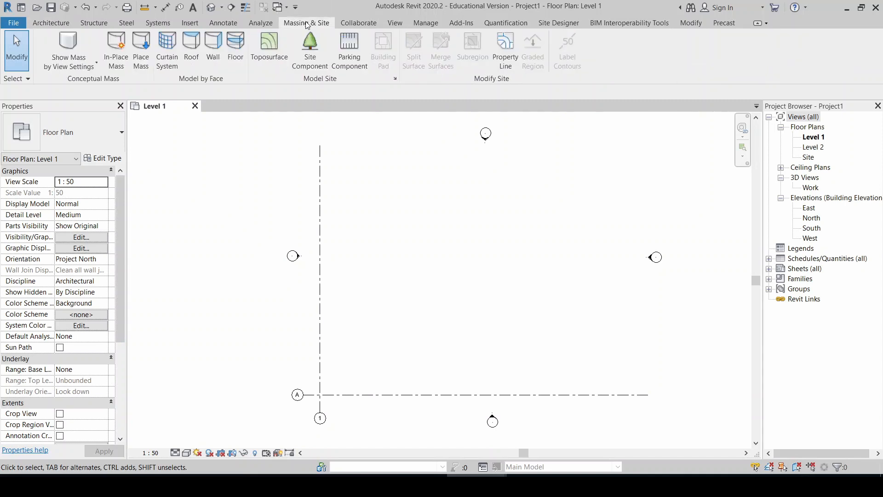
{"action": "left_click", "coordinate": [506, 46]}
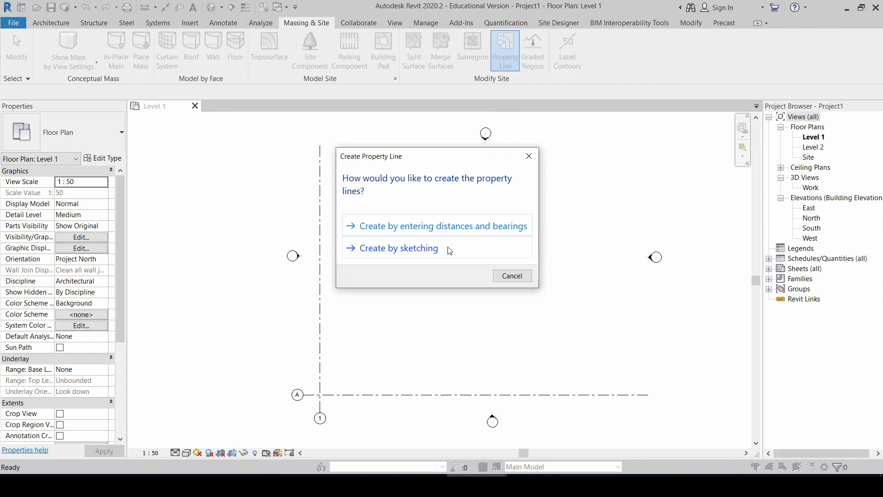
{"action": "left_click", "coordinate": [440, 234]}
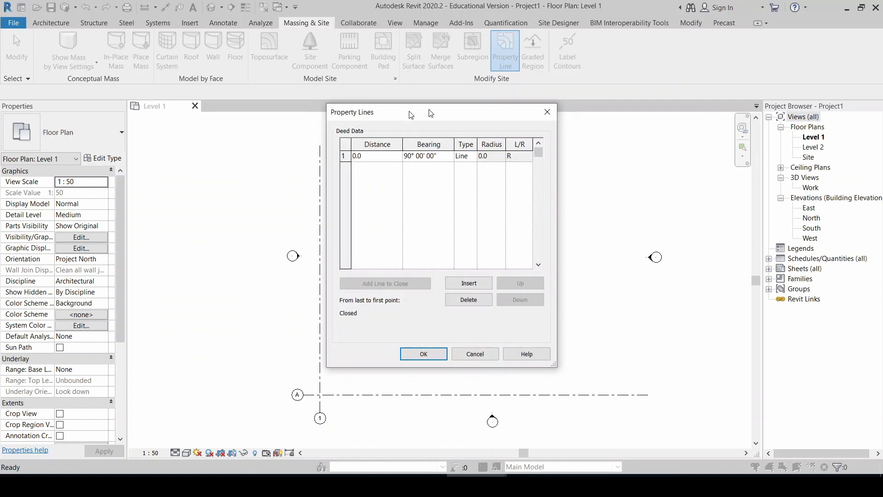
{"action": "left_click_drag", "start_coordinate": [430, 110], "coordinate": [179, 102]}
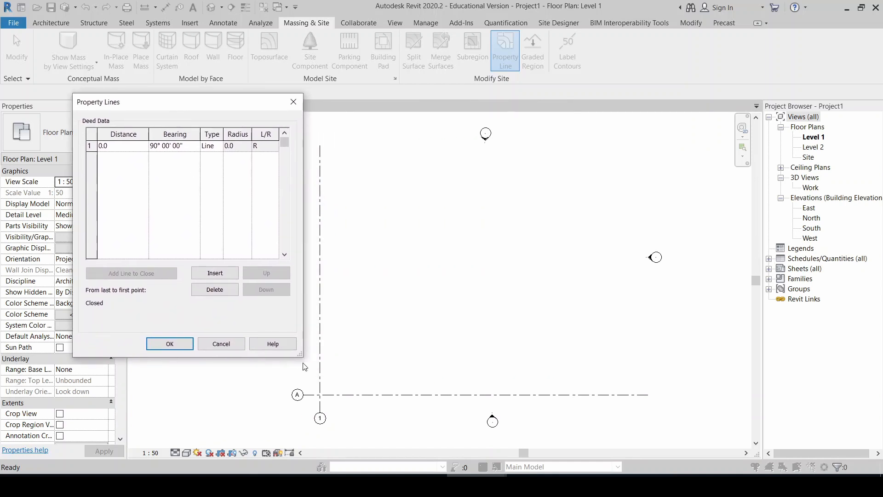
{"action": "left_click_drag", "start_coordinate": [301, 354], "coordinate": [411, 431]}
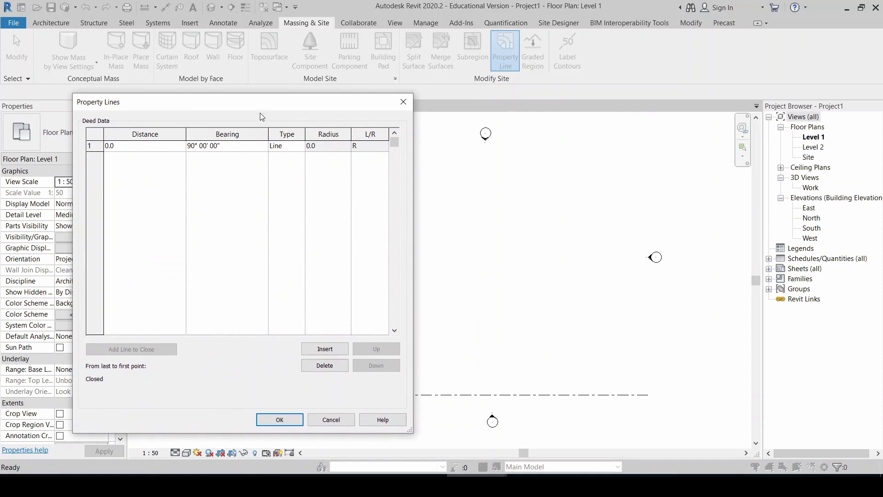
{"action": "left_click_drag", "start_coordinate": [246, 107], "coordinate": [207, 98]}
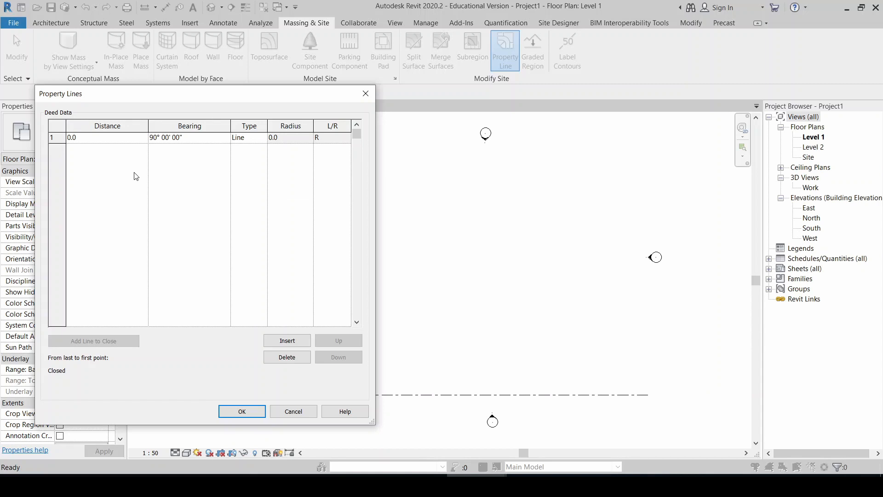
{"action": "left_click", "coordinate": [89, 140]}
{"action": "type", "text": "5000"}
{"action": "key", "text": "Tab"}
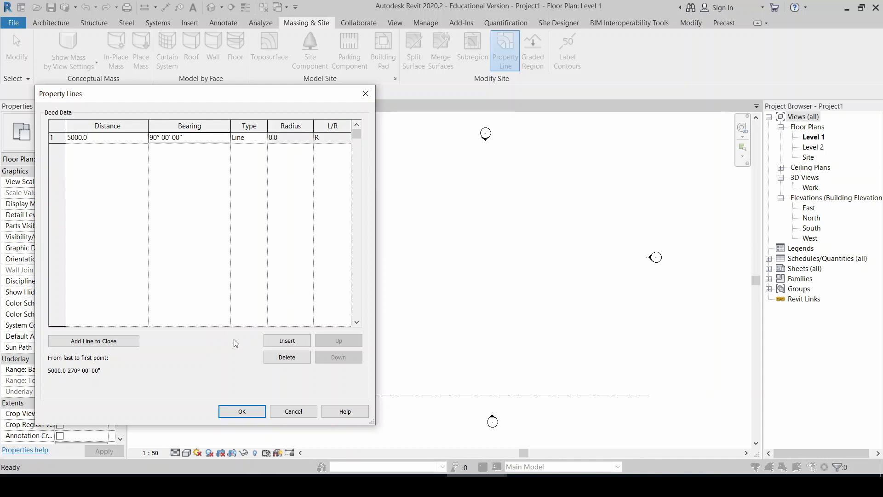
Add a second deed segment with a distance of 8000 and a bearing of 0°
{"action": "left_click", "coordinate": [279, 342]}
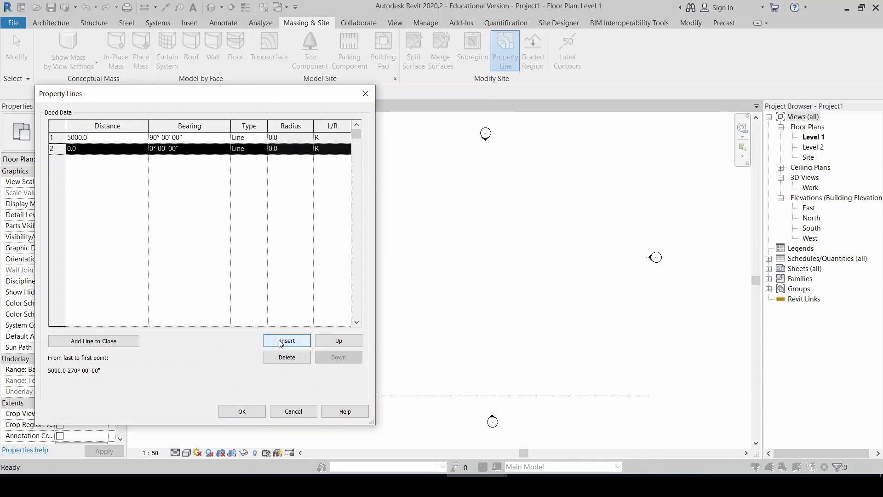
{"action": "left_click", "coordinate": [102, 148]}
{"action": "type", "text": "9---"}
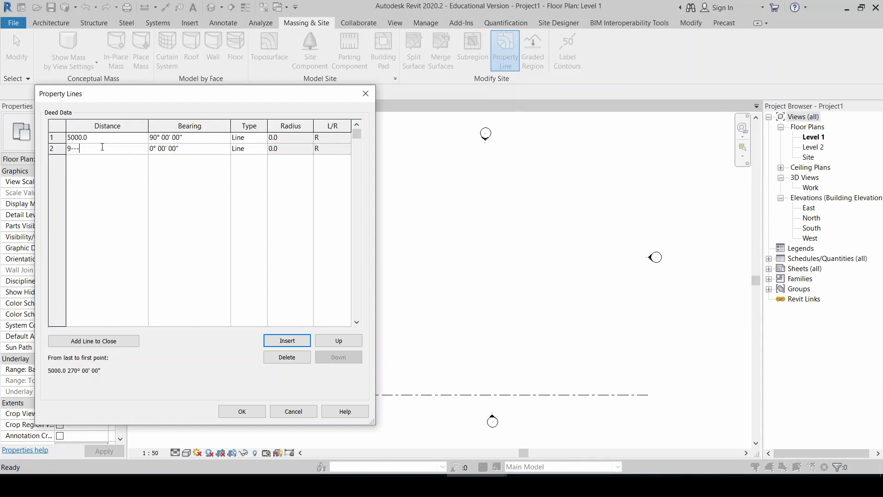
{"action": "key", "text": "BackSpace"}
{"action": "key", "text": "BackSpace"}
{"action": "key", "text": "BackSpace"}
{"action": "key", "text": "BackSpace"}
{"action": "type", "text": "8000"}
{"action": "key", "text": "Tab"}
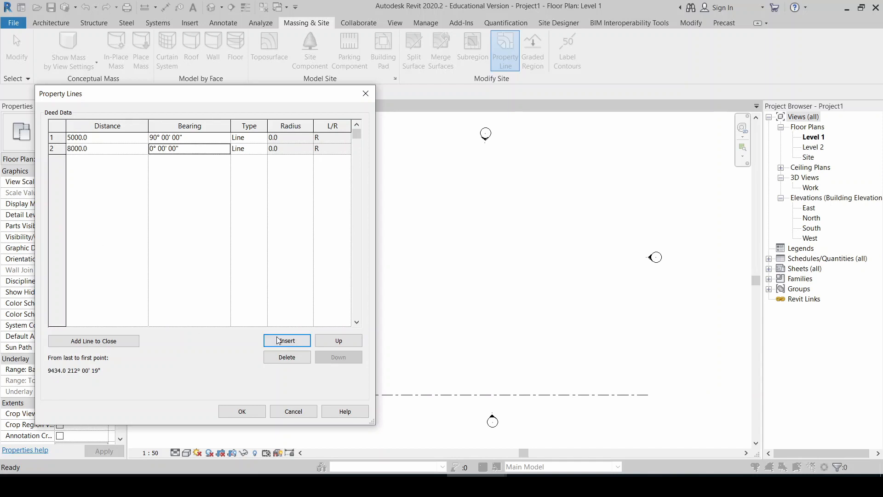
Add a third deed segment with a distance of 5000 and a bearing of 270°
{"action": "left_click", "coordinate": [287, 341]}
{"action": "left_click", "coordinate": [105, 161]}
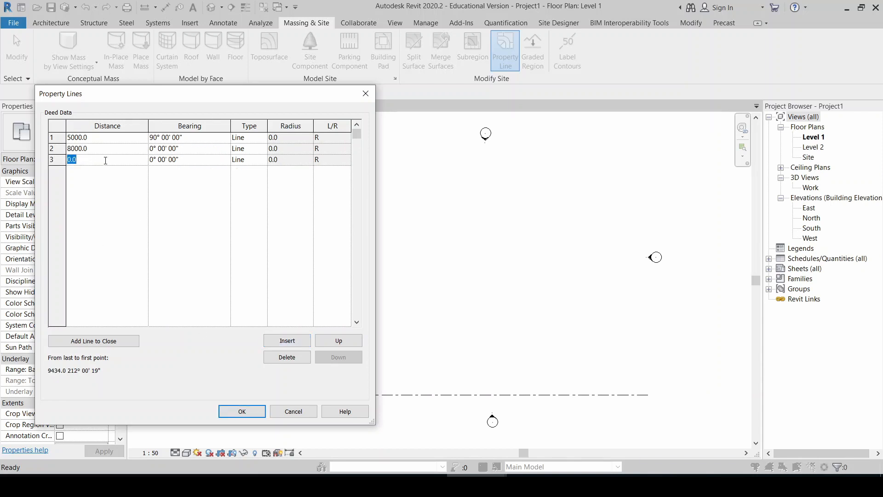
{"action": "type", "text": "5000"}
{"action": "key", "text": "Tab"}
{"action": "type", "text": "270"}
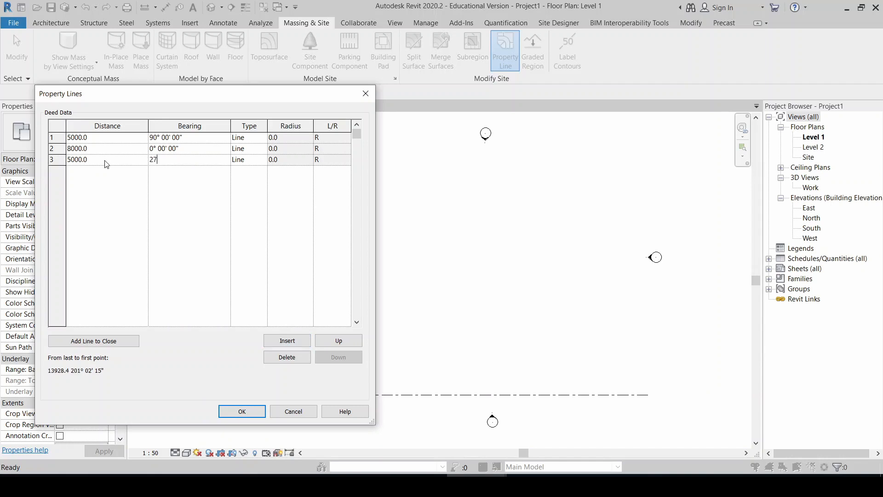
{"action": "key", "text": "Tab"}
Add a fourth deed segment with a distance of 8000 and a bearing of 180°
{"action": "left_click", "coordinate": [287, 340]}
{"action": "left_click", "coordinate": [105, 170]}
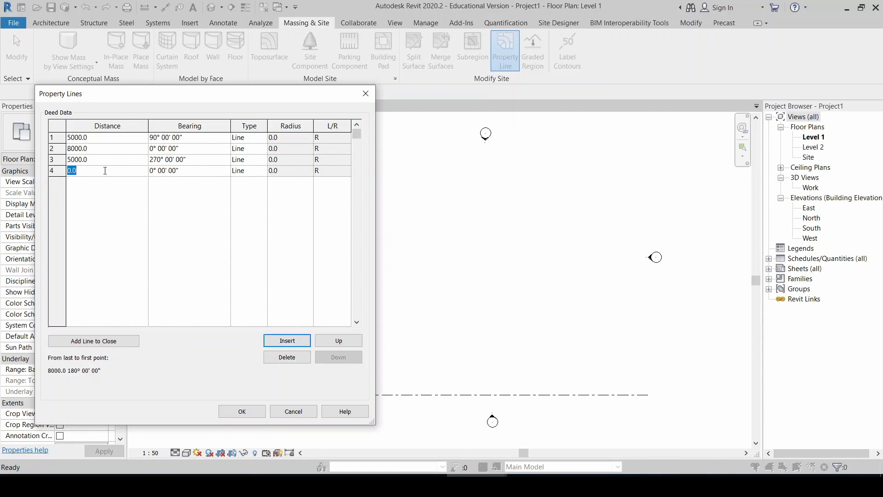
{"action": "type", "text": "8"}
{"action": "key", "text": "BackSpace"}
{"action": "type", "text": "8000"}
{"action": "key", "text": "Tab"}
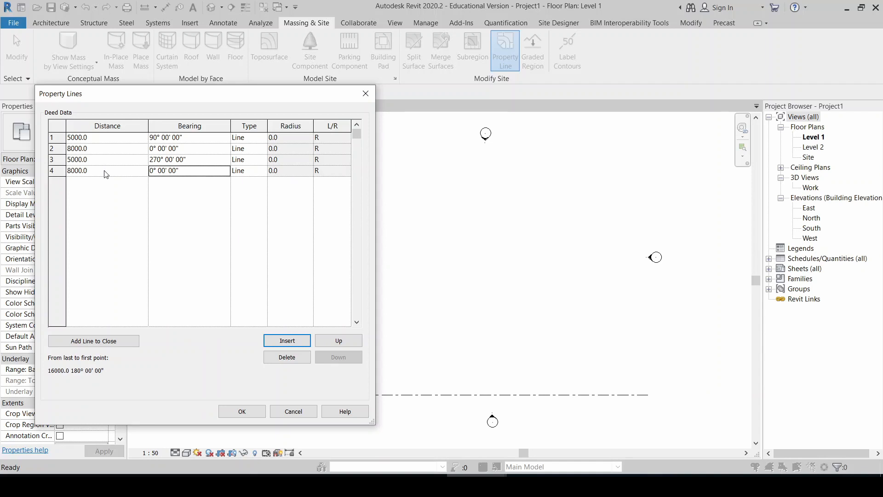
{"action": "type", "text": "180"}
{"action": "key", "text": "Tab"}
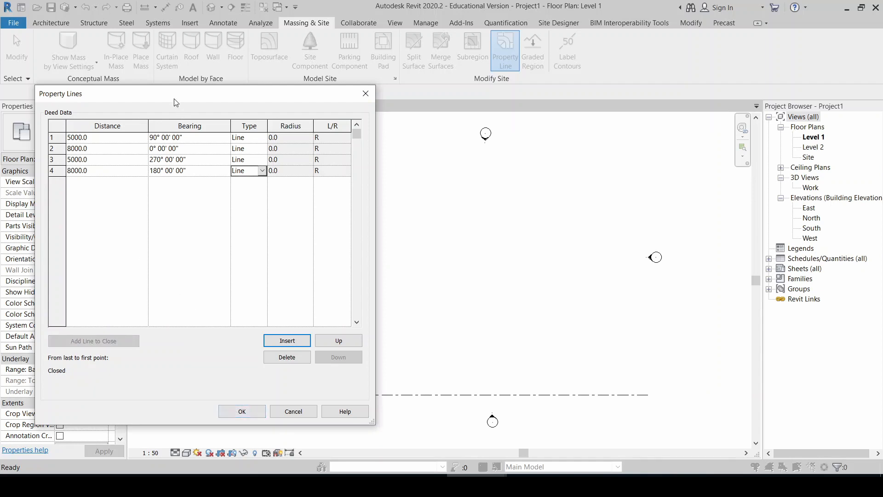
Accept the deed data and place the rectangular property line inside the area bounded by grids 1 and A
{"action": "left_click_drag", "start_coordinate": [174, 99], "coordinate": [225, 112]}
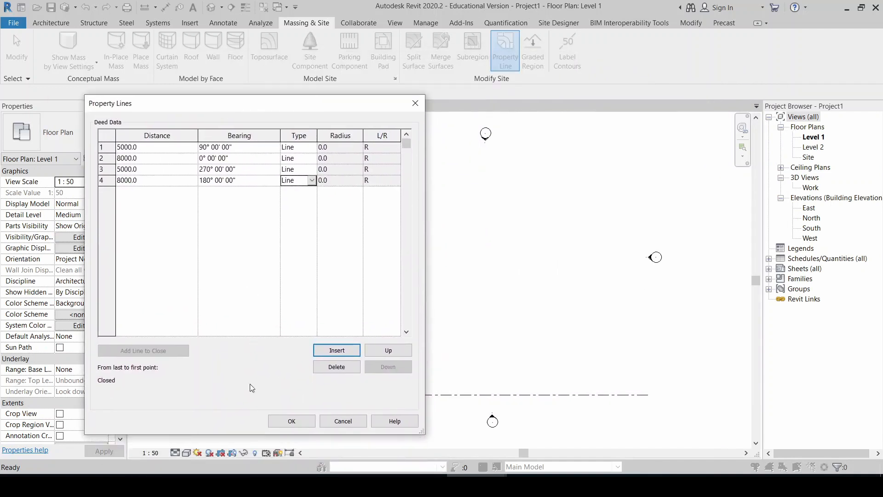
{"action": "left_click", "coordinate": [290, 421]}
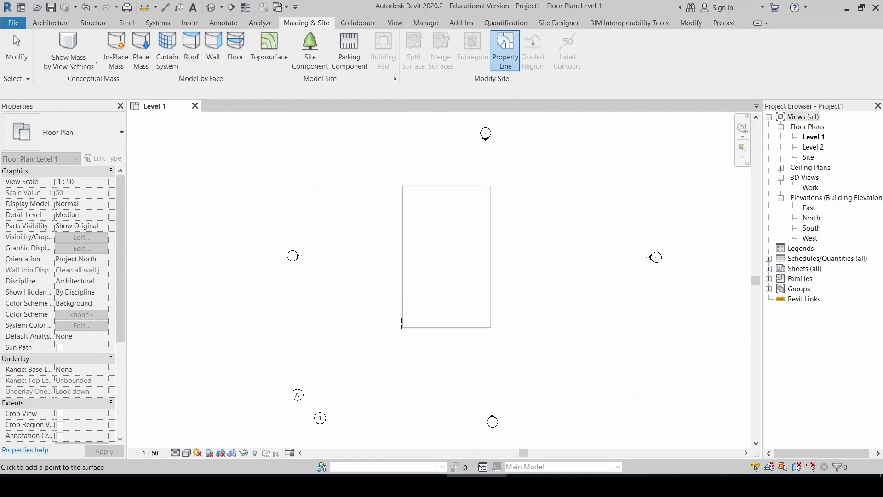
{"action": "left_click", "coordinate": [423, 314]}
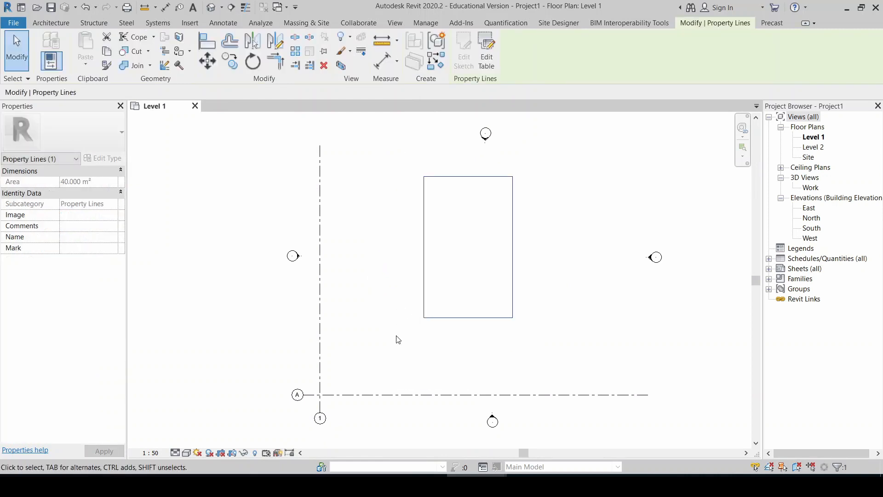
{"action": "left_click", "coordinate": [398, 339]}
{"action": "scroll", "coordinate": [529, 355], "scroll_direction": "up", "scroll_amount": 2}
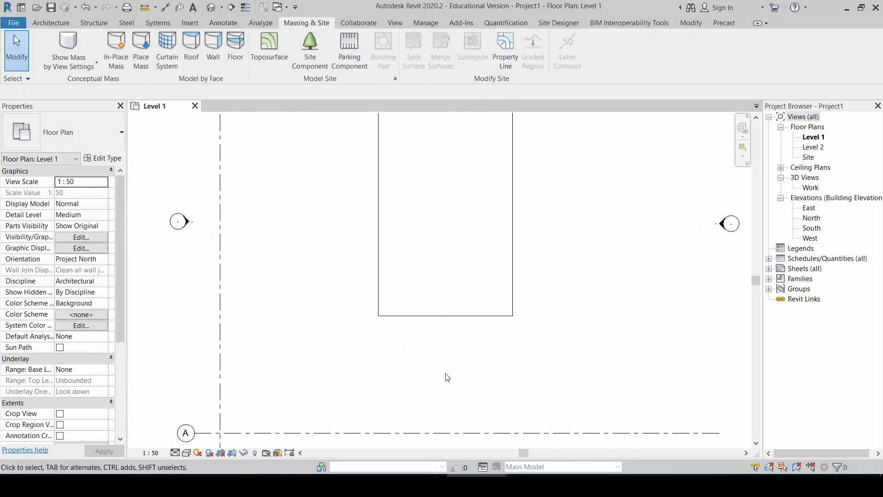
{"action": "scroll", "coordinate": [447, 380], "scroll_direction": "down", "scroll_amount": 2}
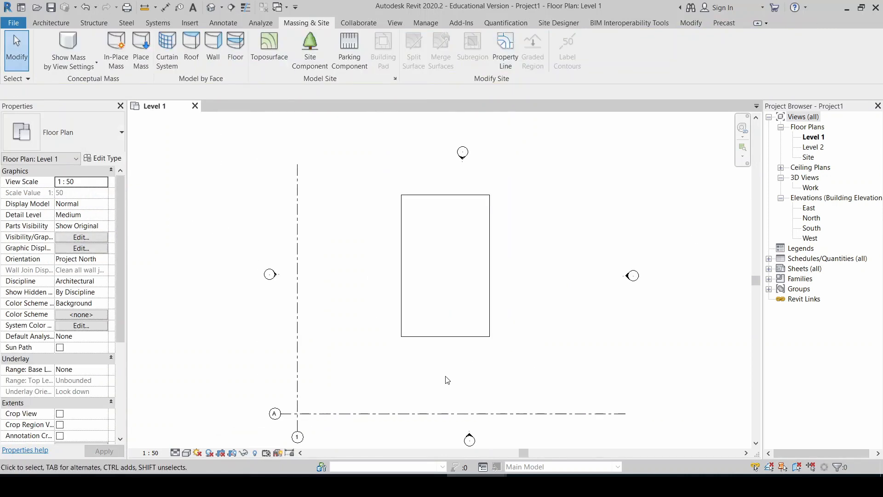
Review the rectangular property line's deed table, leave it without changes, and delete the property line
{"action": "left_click", "coordinate": [451, 337]}
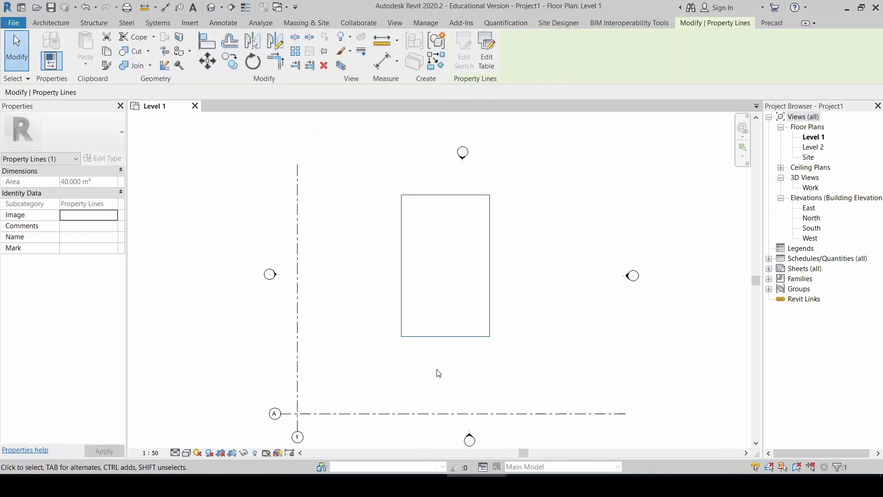
{"action": "left_click", "coordinate": [515, 309]}
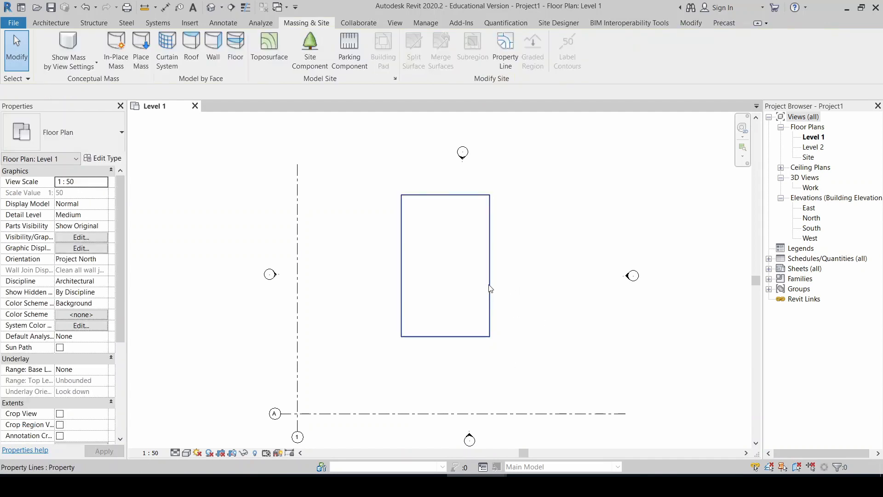
{"action": "left_click", "coordinate": [490, 289]}
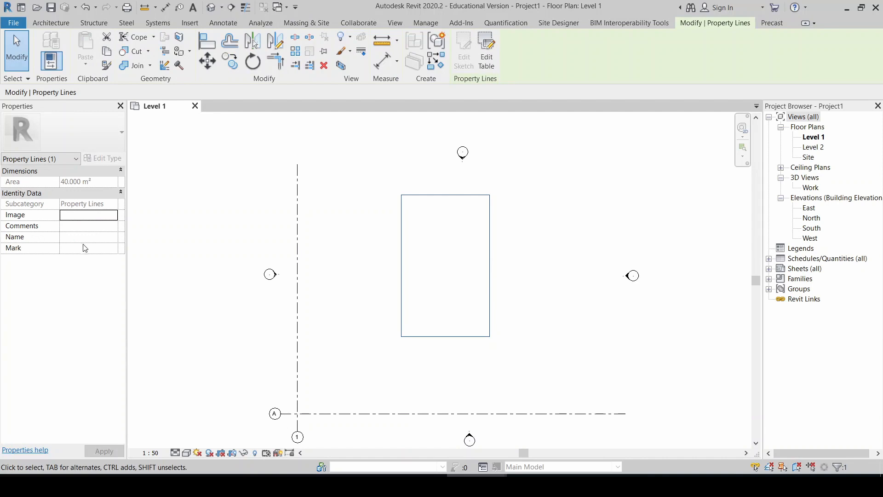
{"action": "left_click", "coordinate": [488, 47]}
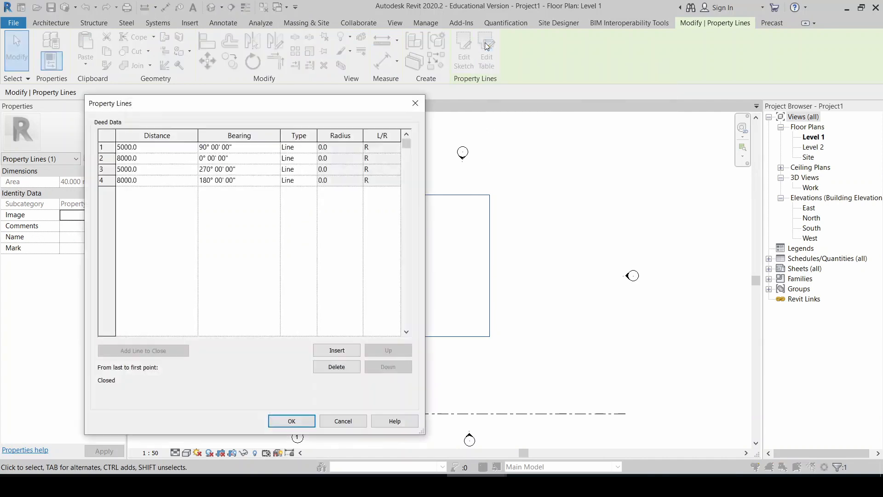
{"action": "left_click_drag", "start_coordinate": [310, 104], "coordinate": [246, 85]}
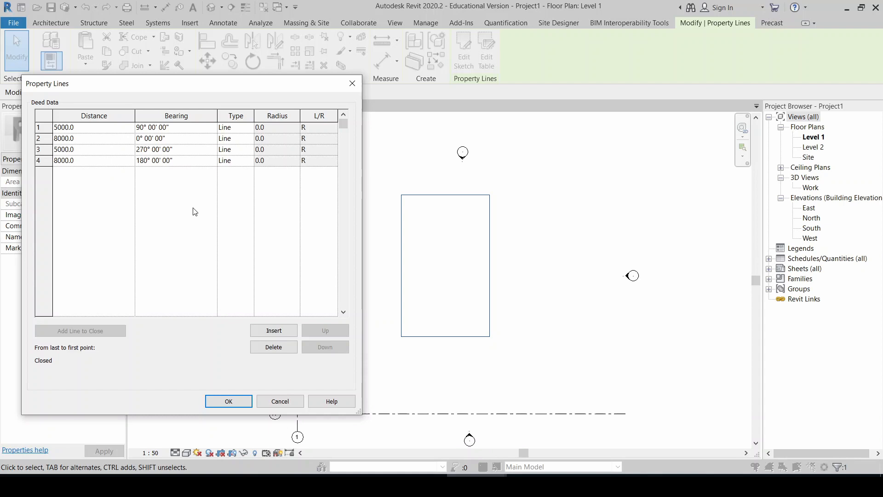
{"action": "left_click", "coordinate": [280, 401]}
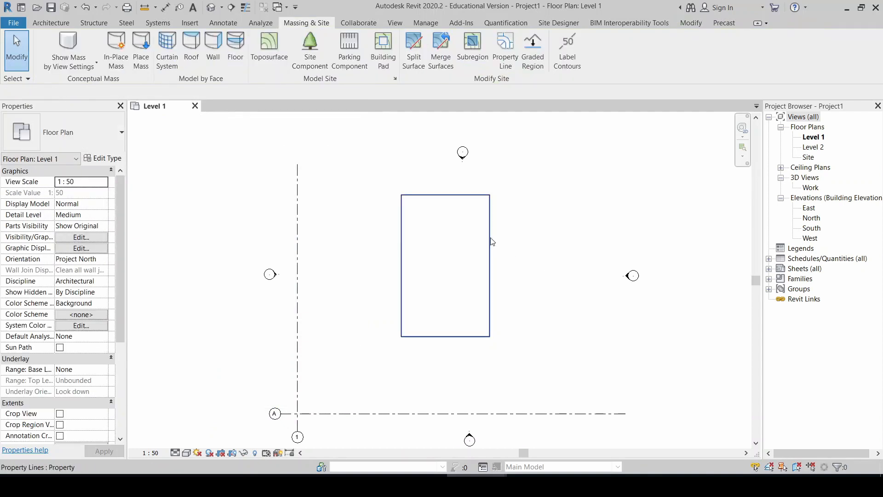
{"action": "key", "text": "Delete"}
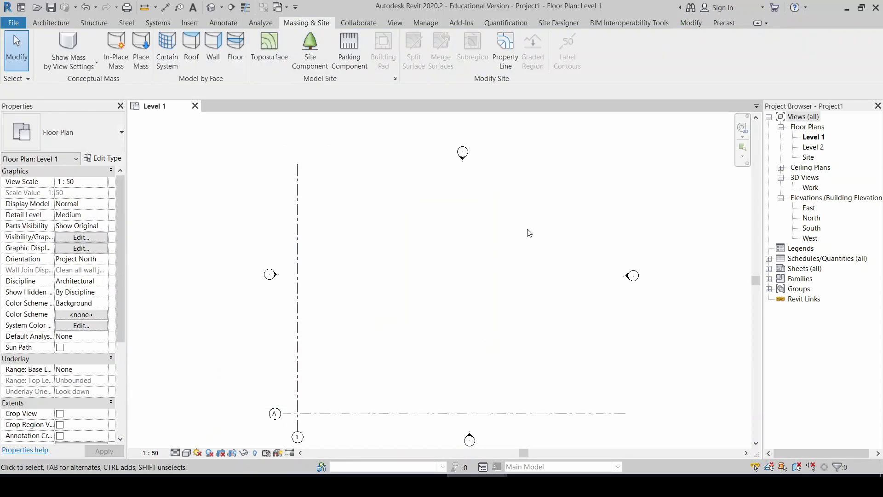
Create a property line by sketching a closed six-sided outline beside grid 1, with an upper edge about 8400 long, and finish the sketch
{"action": "left_click", "coordinate": [501, 43]}
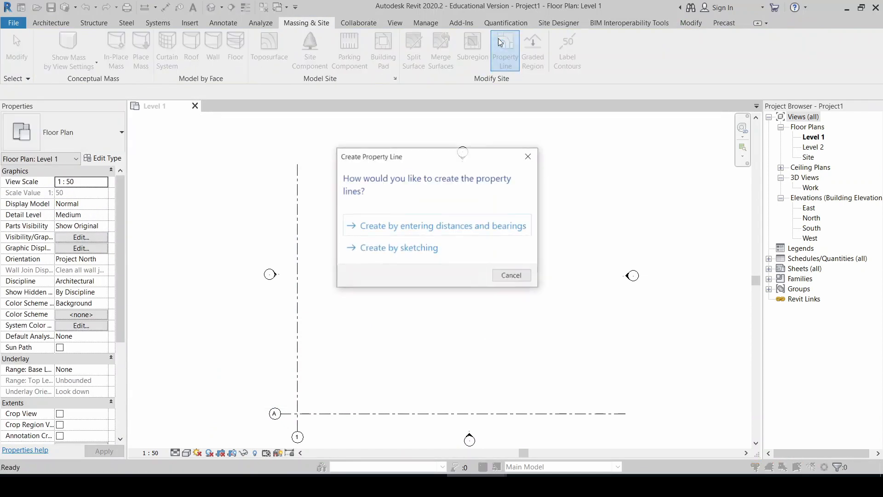
{"action": "left_click", "coordinate": [410, 250]}
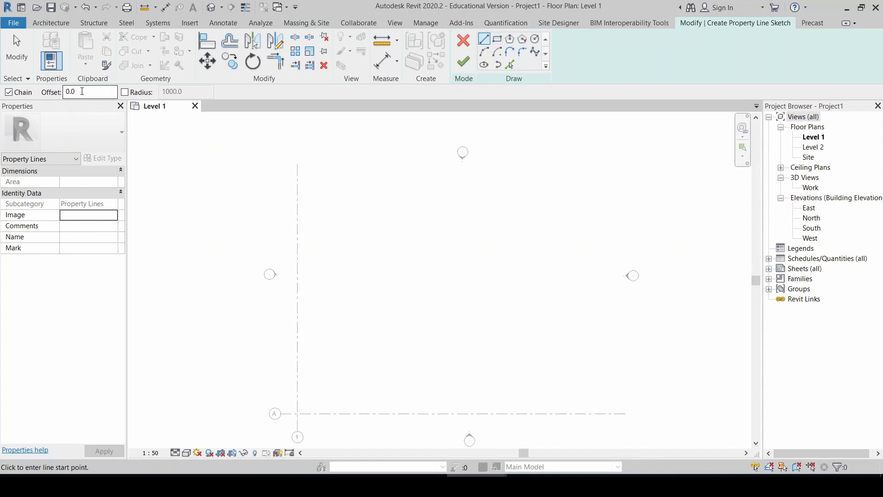
{"action": "left_click", "coordinate": [351, 256]}
{"action": "left_click", "coordinate": [421, 209]}
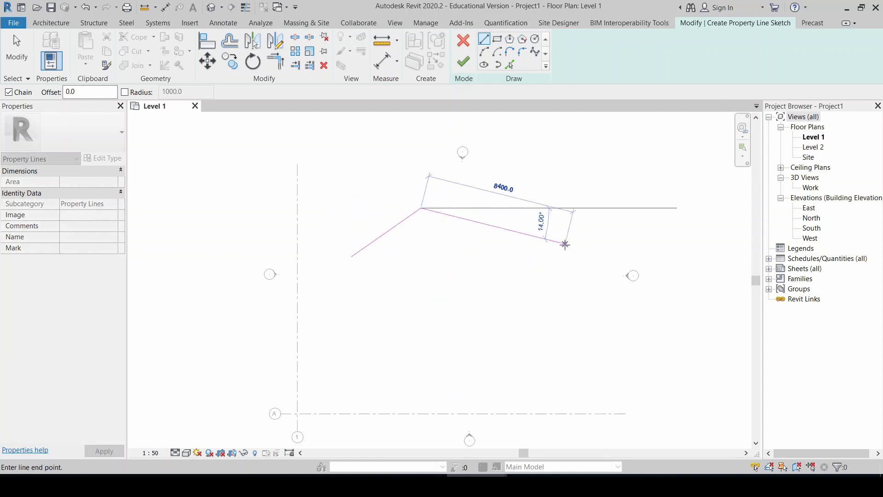
{"action": "left_click", "coordinate": [565, 244]}
{"action": "left_click", "coordinate": [586, 322]}
{"action": "left_click", "coordinate": [465, 370]}
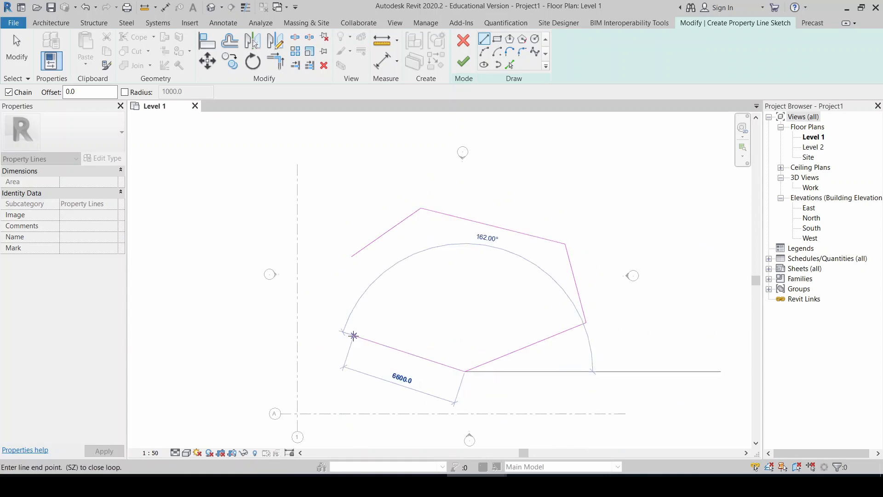
{"action": "left_click", "coordinate": [353, 337]}
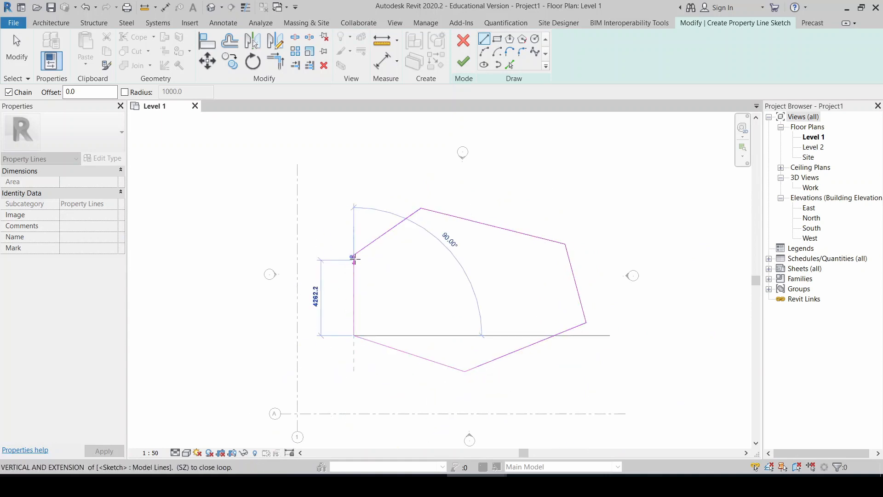
{"action": "scroll", "coordinate": [352, 256], "scroll_direction": "up", "scroll_amount": 3}
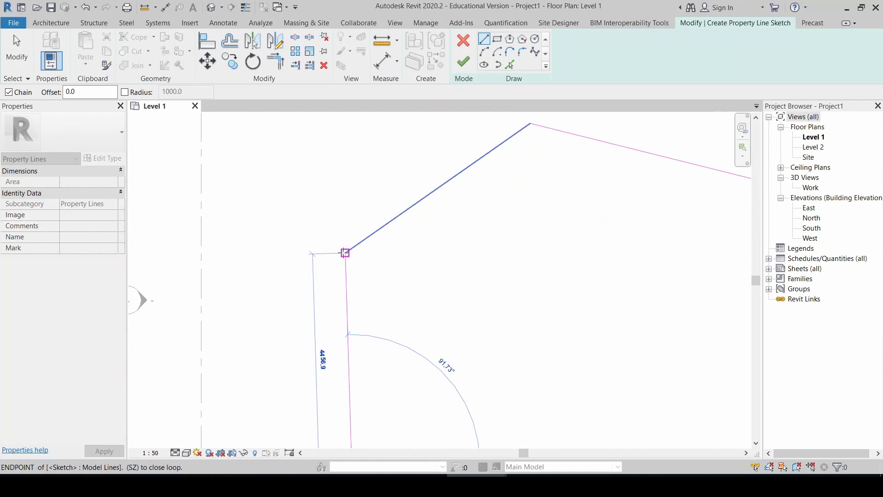
{"action": "left_click", "coordinate": [345, 253]}
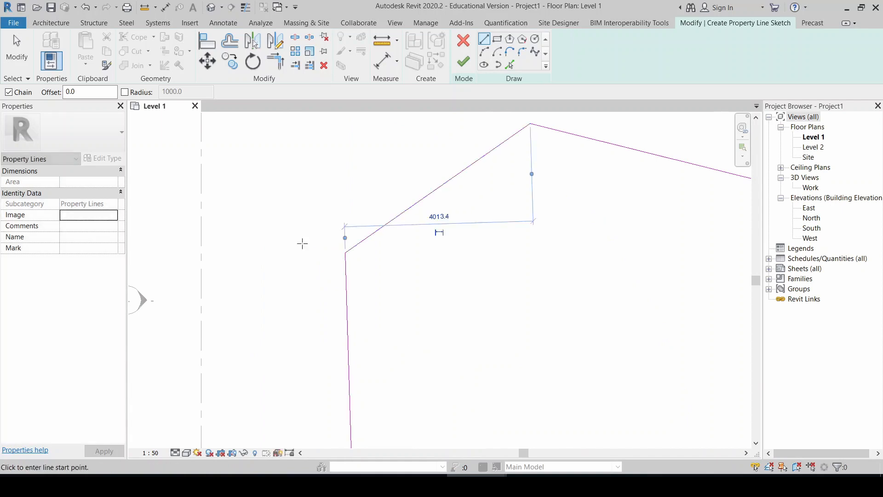
{"action": "scroll", "coordinate": [296, 244], "scroll_direction": "down", "scroll_amount": 3}
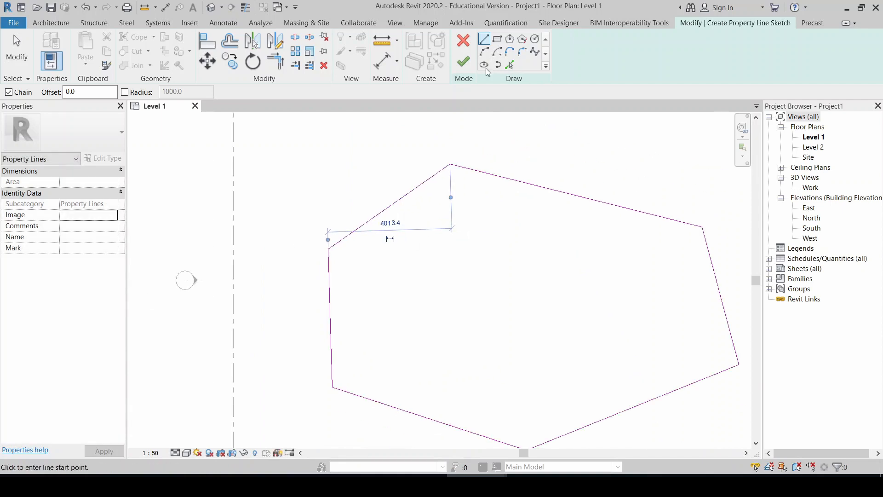
{"action": "left_click", "coordinate": [464, 62]}
{"action": "scroll", "coordinate": [449, 248], "scroll_direction": "down", "scroll_amount": 2}
{"action": "left_click", "coordinate": [473, 259]}
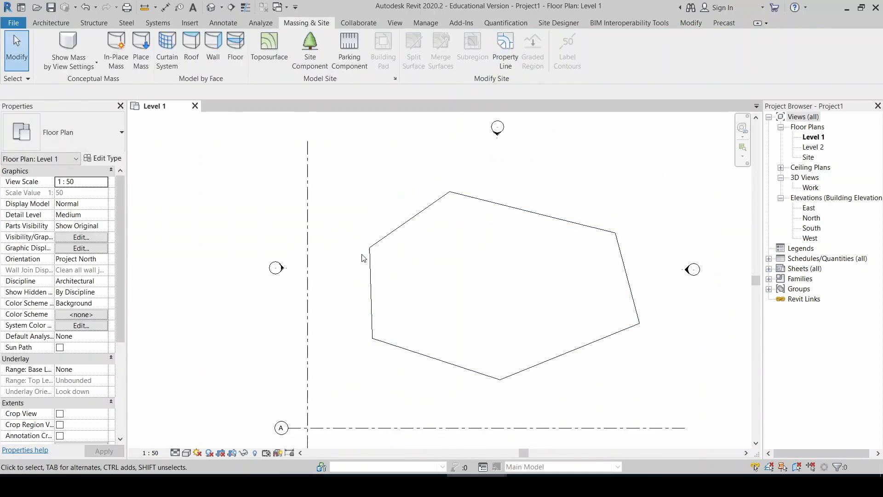
Draw a closed five-sided outline with thin detail lines beside the six-sided property line, with a lower edge about 11600 and one side about 9000
{"action": "scroll", "coordinate": [307, 265], "scroll_direction": "down", "scroll_amount": 2}
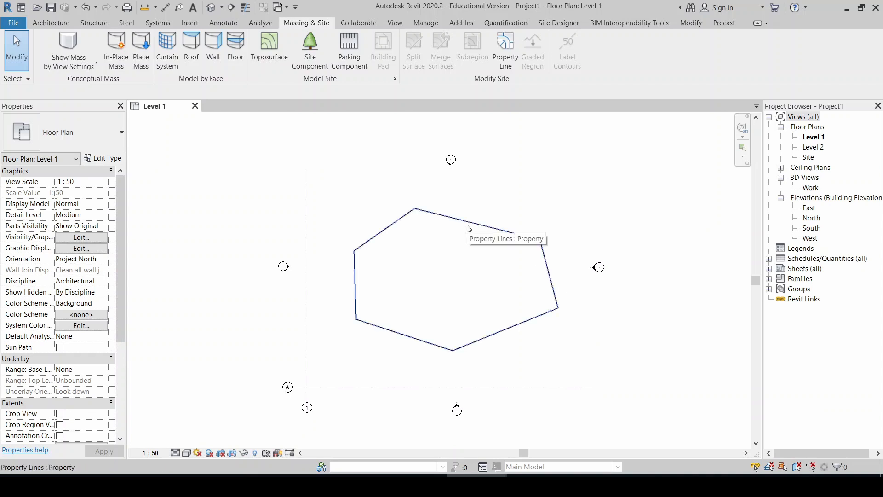
{"action": "scroll", "coordinate": [292, 250], "scroll_direction": "down", "scroll_amount": 3}
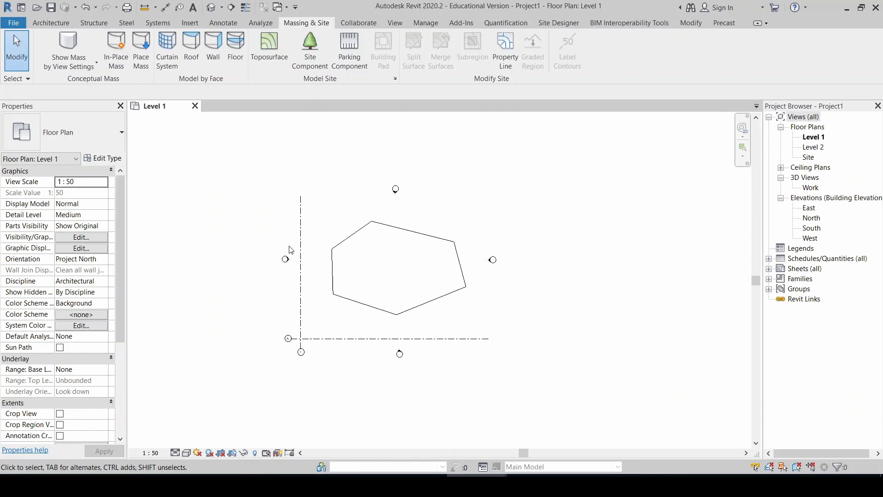
{"action": "key", "text": "d"}
{"action": "key", "text": "l"}
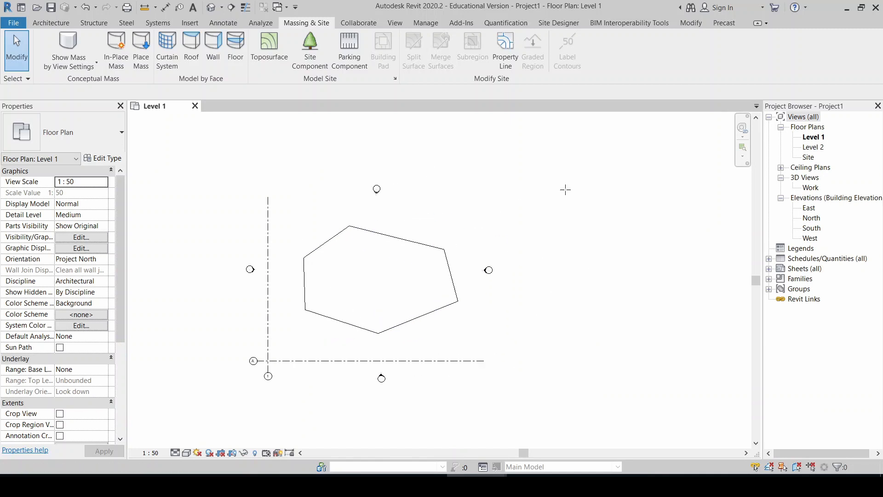
{"action": "left_click", "coordinate": [461, 169]}
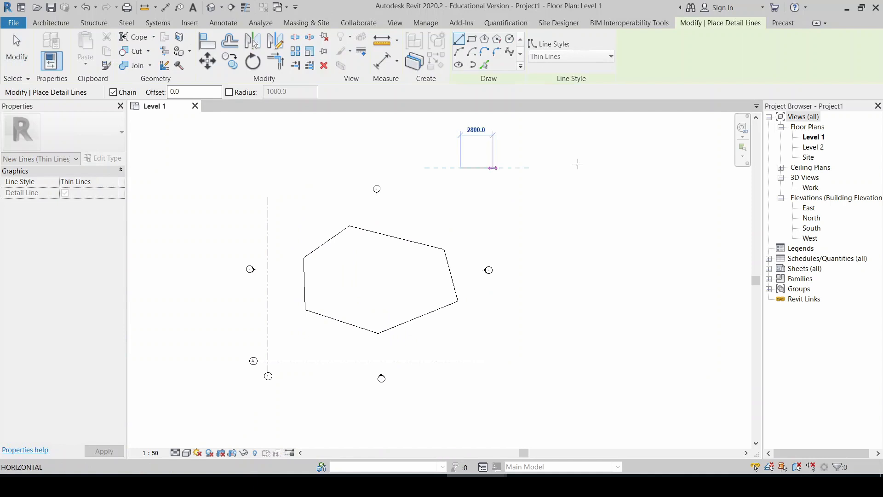
{"action": "left_click", "coordinate": [607, 168]}
{"action": "left_click", "coordinate": [640, 215]}
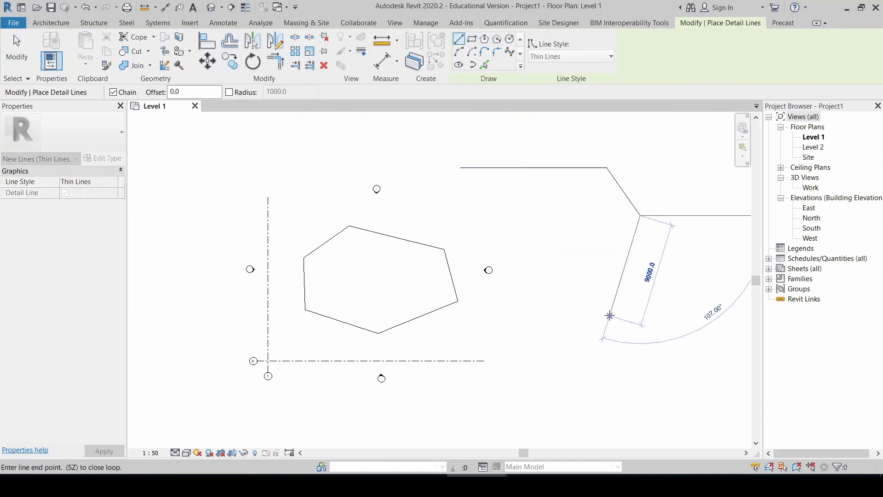
{"action": "left_click", "coordinate": [609, 316]}
{"action": "left_click", "coordinate": [475, 316]}
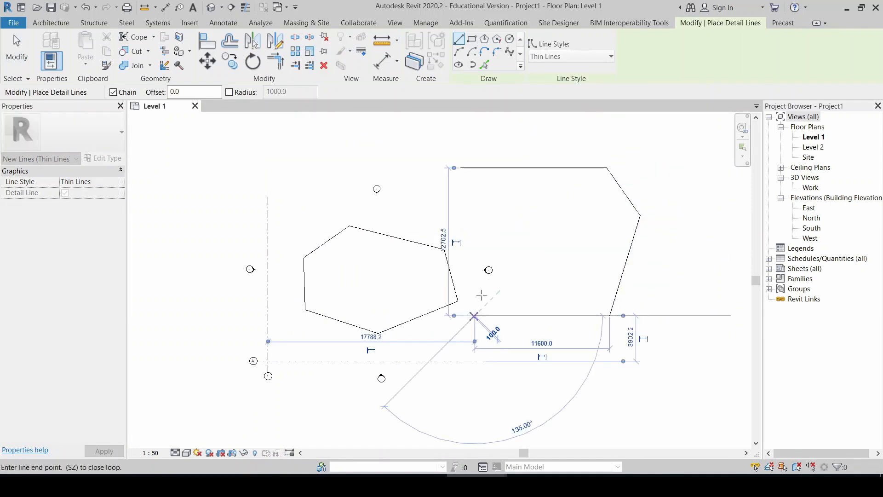
{"action": "left_click", "coordinate": [460, 167]}
{"action": "key", "text": "Escape"}
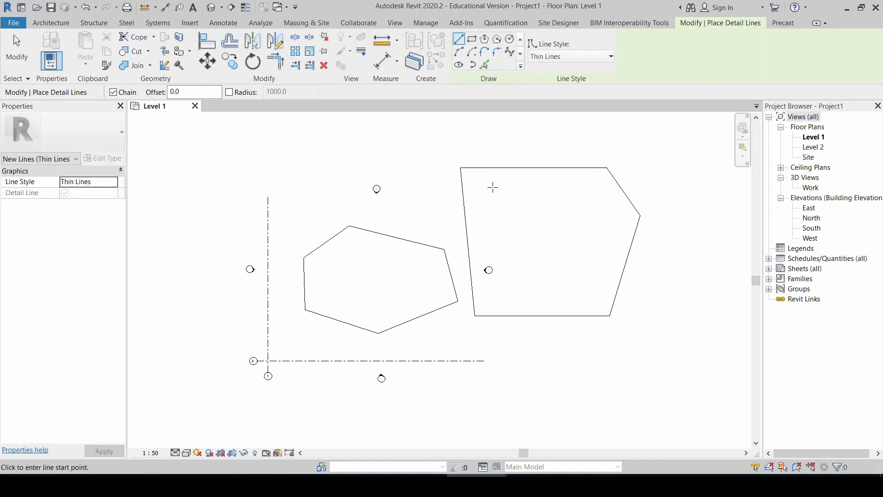
{"action": "key", "text": "Escape"}
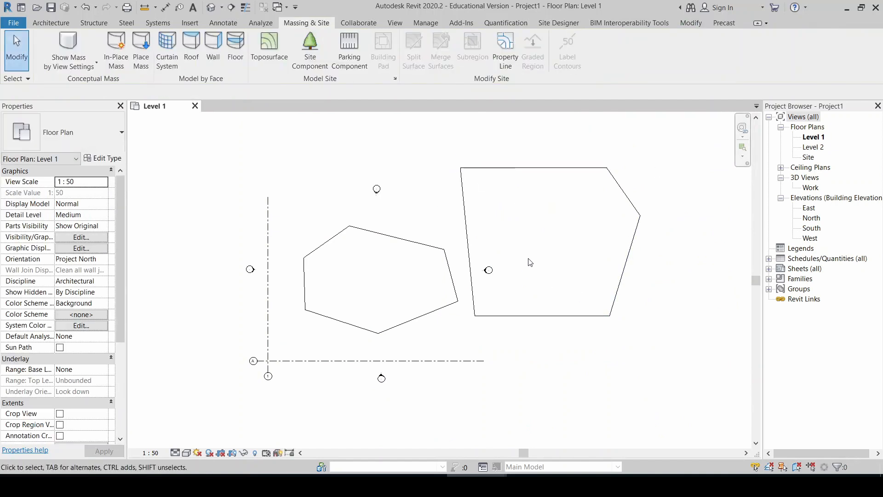
Delete the six-sided property line
{"action": "left_click", "coordinate": [434, 249]}
{"action": "key", "text": "Delete"}
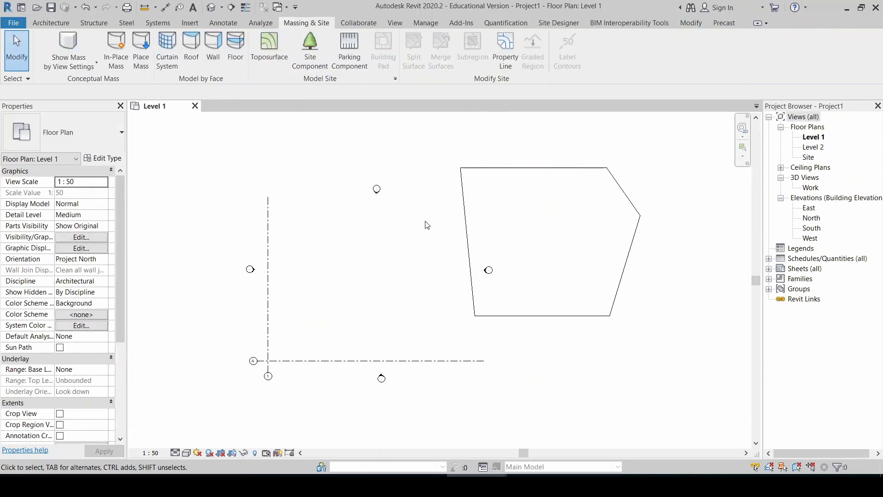
Create a property line by sketching, tracing all five corners of the detail-line outline, and finish the sketch
{"action": "left_click", "coordinate": [507, 42]}
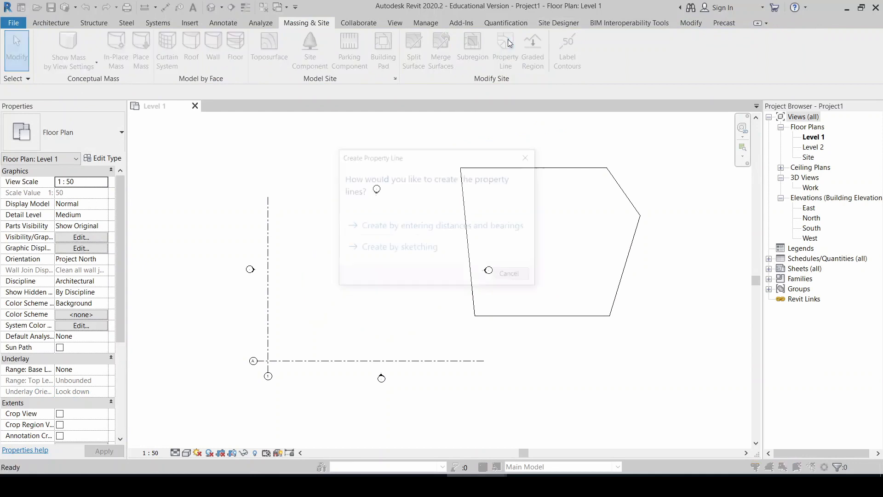
{"action": "left_click", "coordinate": [399, 251]}
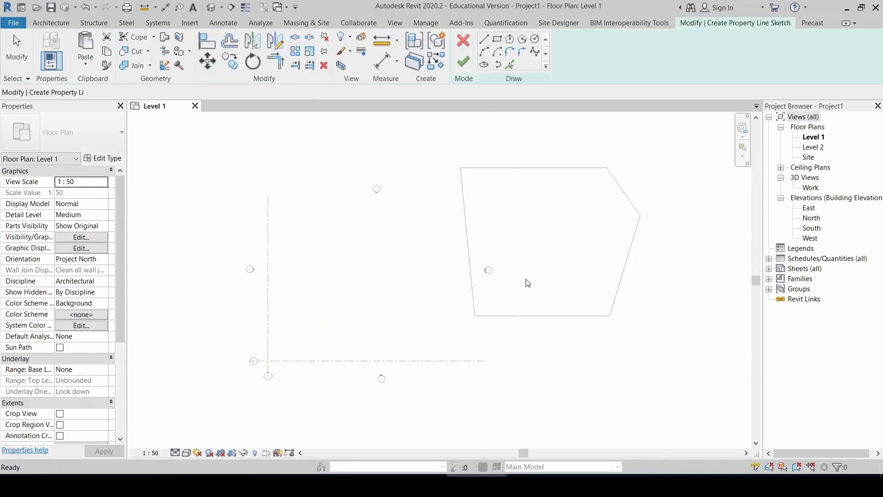
{"action": "left_click", "coordinate": [461, 168]}
{"action": "left_click", "coordinate": [607, 168]}
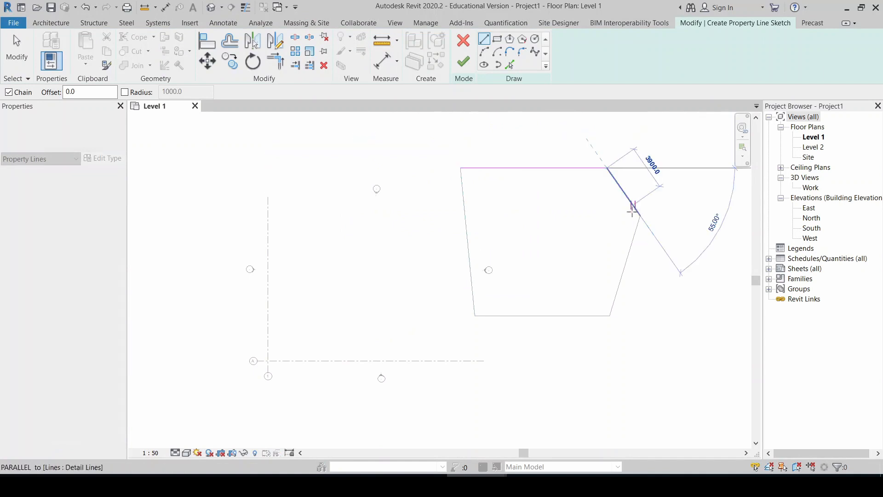
{"action": "left_click", "coordinate": [640, 215]}
{"action": "left_click", "coordinate": [610, 315]}
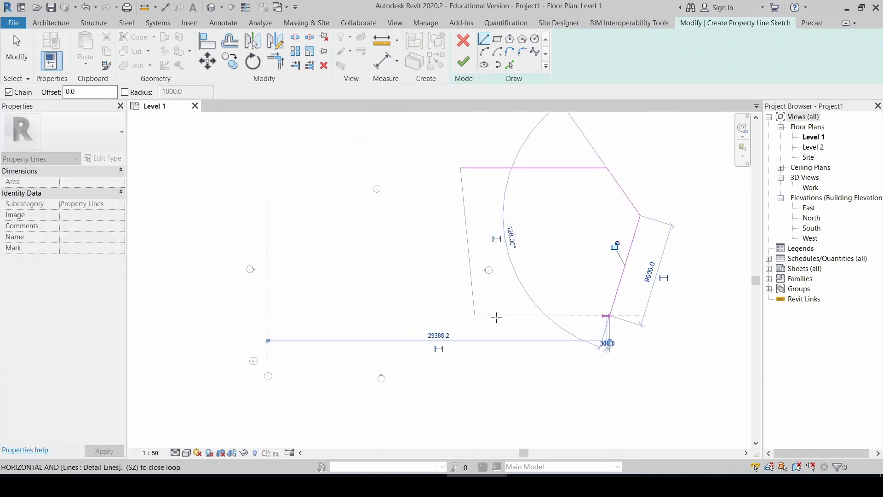
{"action": "left_click", "coordinate": [475, 315]}
{"action": "left_click", "coordinate": [460, 168]}
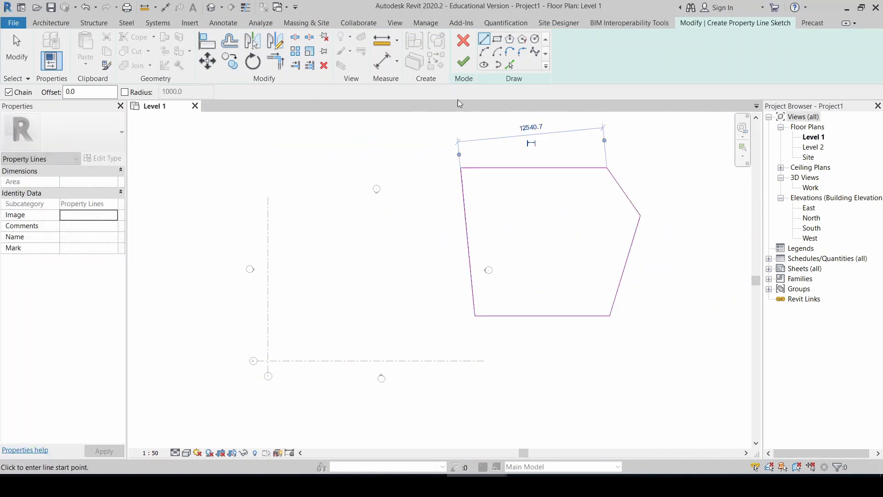
{"action": "left_click", "coordinate": [463, 61]}
{"action": "left_click", "coordinate": [361, 185]}
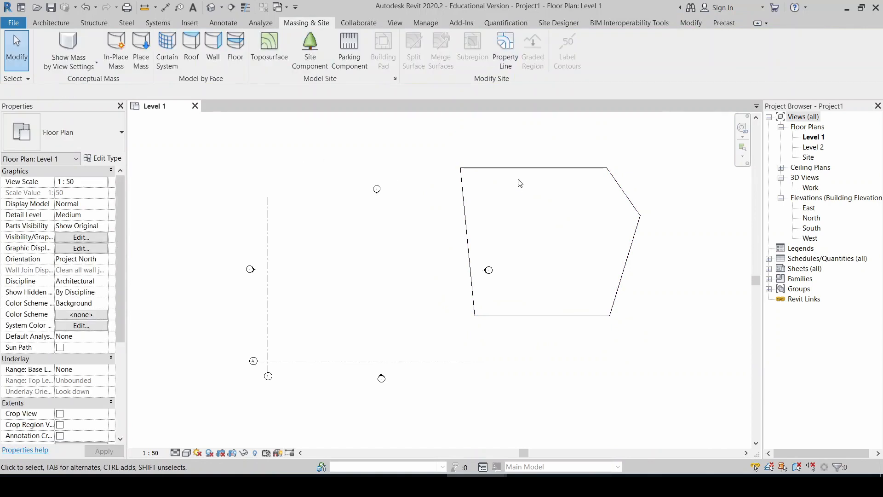
Select the detail lines beneath the five-sided property line with selection windows and delete them, keeping the property line
{"action": "left_click_drag", "start_coordinate": [444, 146], "coordinate": [673, 254]}
{"action": "left_click", "coordinate": [673, 254]}
{"action": "left_click_drag", "start_coordinate": [437, 151], "coordinate": [524, 350]}
{"action": "left_click", "coordinate": [509, 339]}
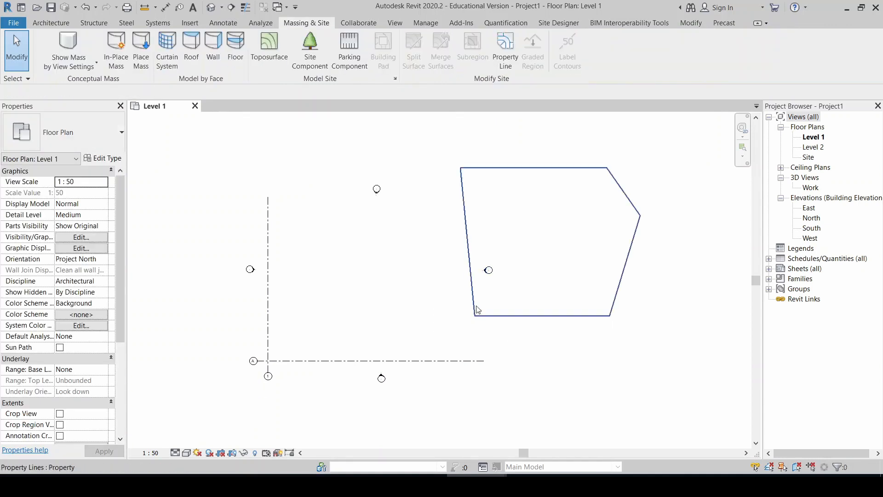
{"action": "left_click_drag", "start_coordinate": [448, 153], "coordinate": [481, 329]}
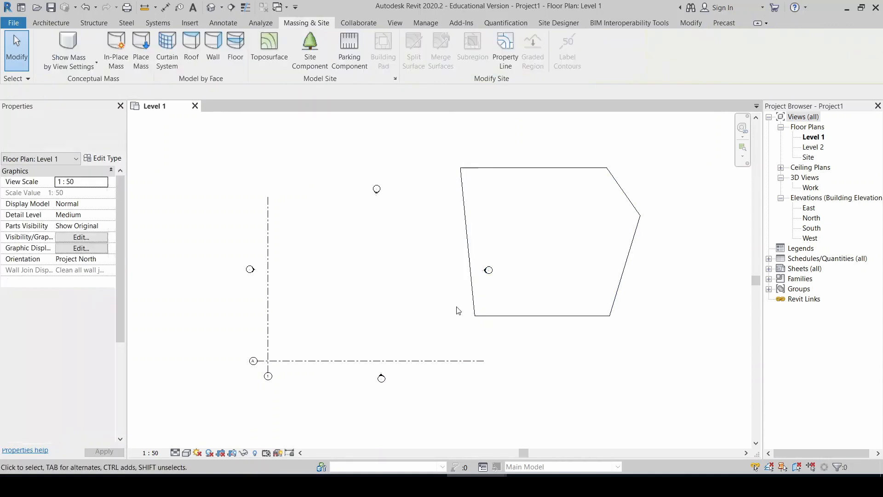
{"action": "left_click_drag", "start_coordinate": [453, 299], "coordinate": [659, 347]}
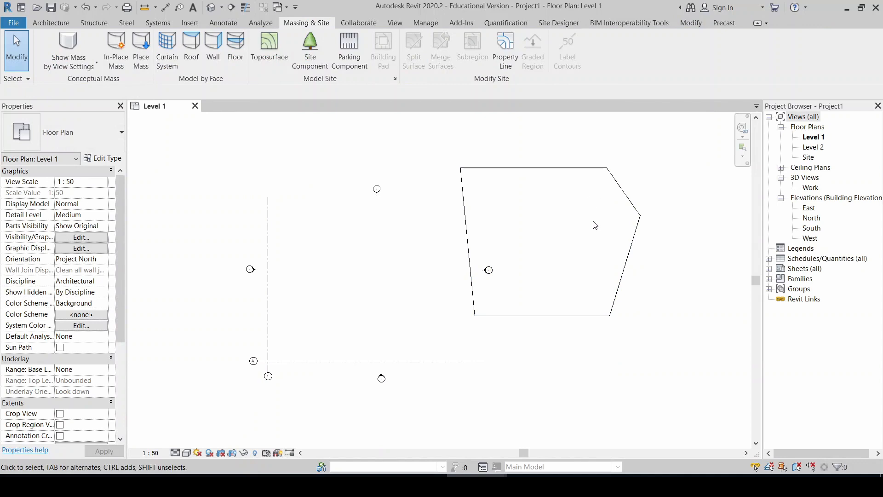
{"action": "left_click_drag", "start_coordinate": [589, 198], "coordinate": [674, 361]}
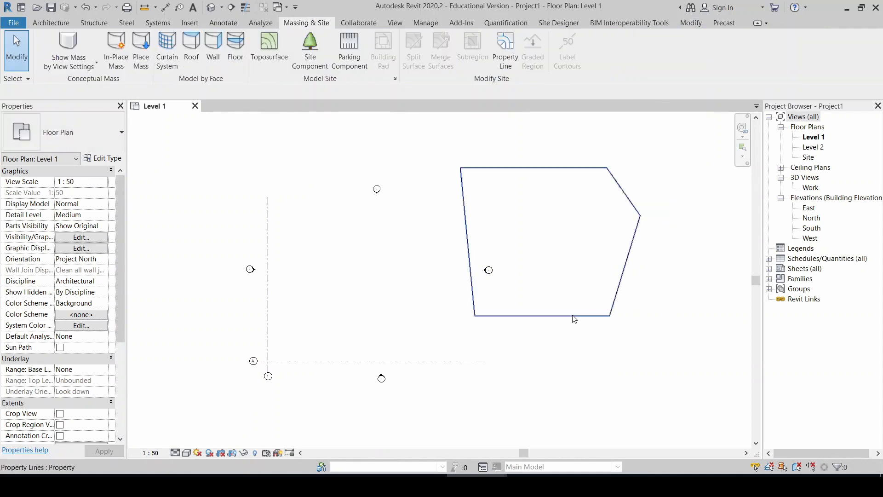
Move the five-sided property line into the area bounded by grids 1 and A
{"action": "left_click", "coordinate": [587, 317]}
{"action": "left_click_drag", "start_coordinate": [588, 316], "coordinate": [430, 346]}
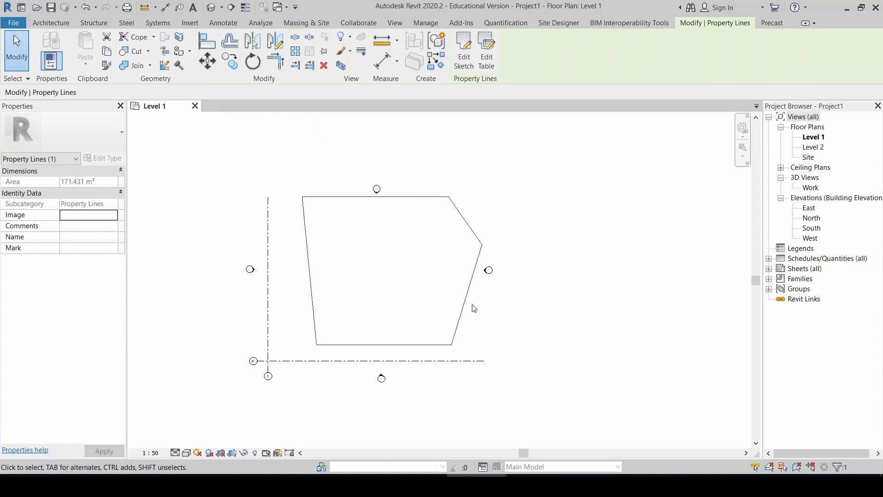
{"action": "mouse_move", "coordinate": [469, 297]}
{"action": "left_mouse_down"}
{"action": "mouse_move", "coordinate": [461, 249]}
{"action": "mouse_move", "coordinate": [422, 289]}
{"action": "mouse_move", "coordinate": [461, 298]}
{"action": "left_mouse_up"}
Open the five-sided property line's sketch for inspection and finish it without changes
{"action": "left_click", "coordinate": [463, 59]}
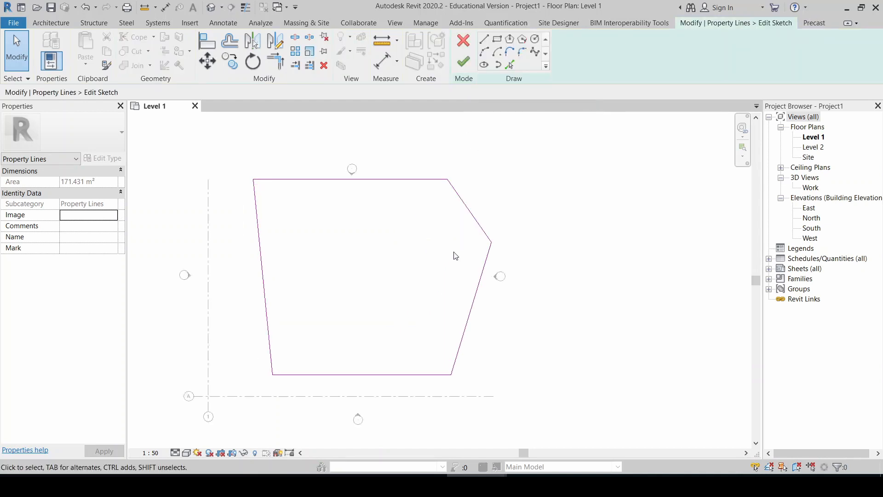
{"action": "scroll", "coordinate": [453, 253], "scroll_direction": "up", "scroll_amount": 3}
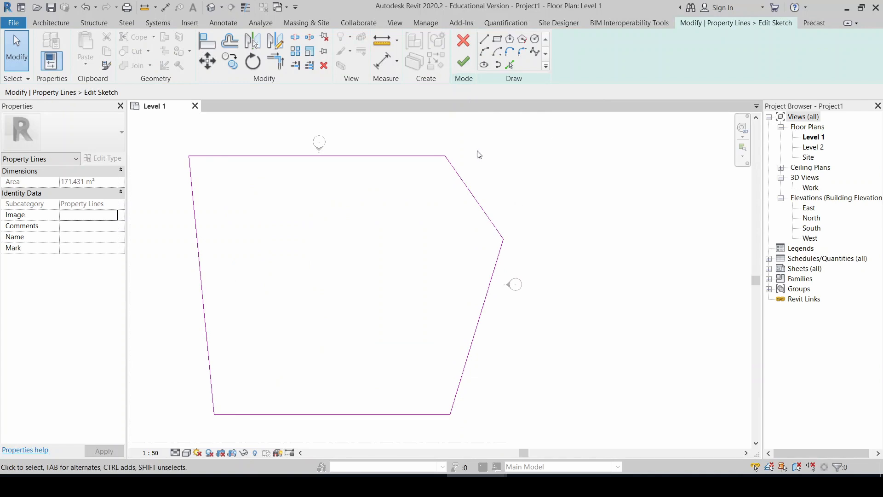
{"action": "left_click", "coordinate": [463, 61]}
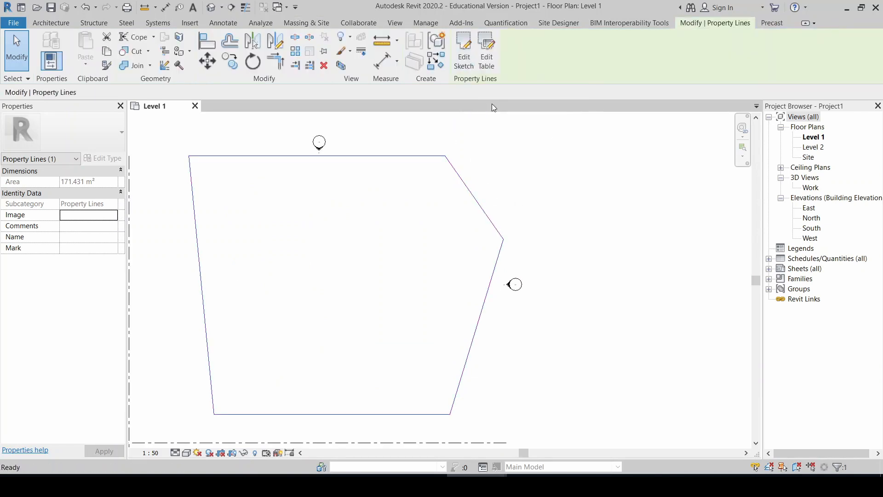
Convert the sketched property line to a table-based one and accept its deed data unchanged
{"action": "left_click", "coordinate": [484, 55]}
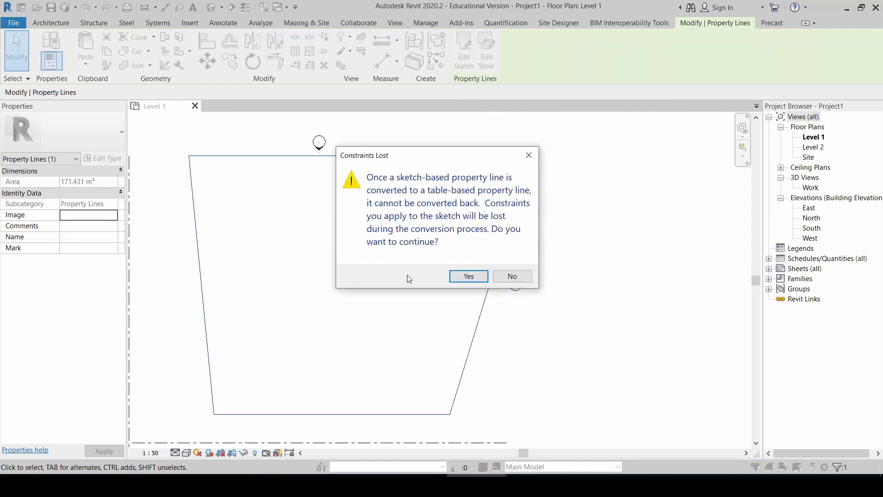
{"action": "left_click", "coordinate": [462, 277]}
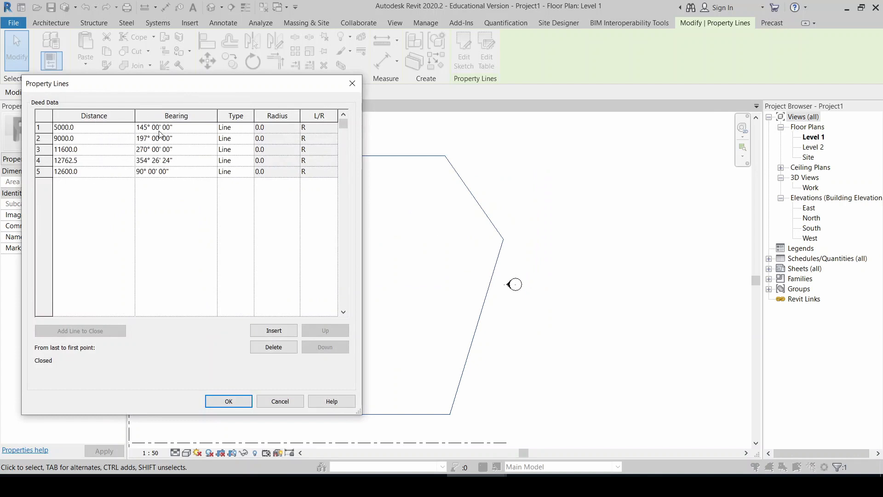
{"action": "left_click", "coordinate": [229, 401]}
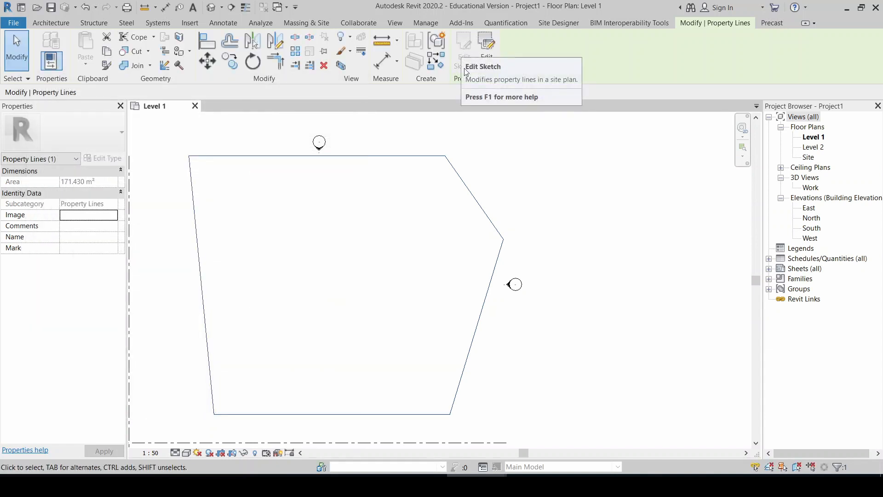
Open the Level 2 floor plan and check that the five-sided property line can be selected there
{"action": "left_click", "coordinate": [508, 166]}
{"action": "scroll", "coordinate": [545, 202], "scroll_direction": "down", "scroll_amount": 2}
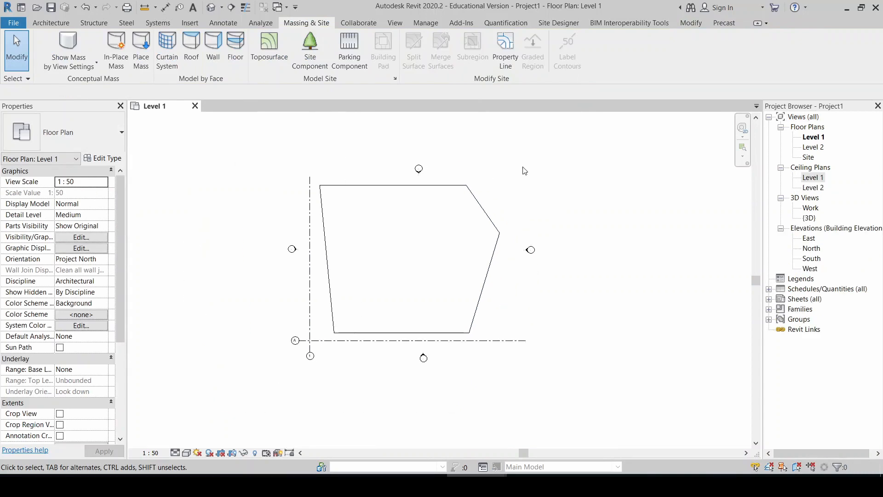
{"action": "left_click", "coordinate": [479, 206]}
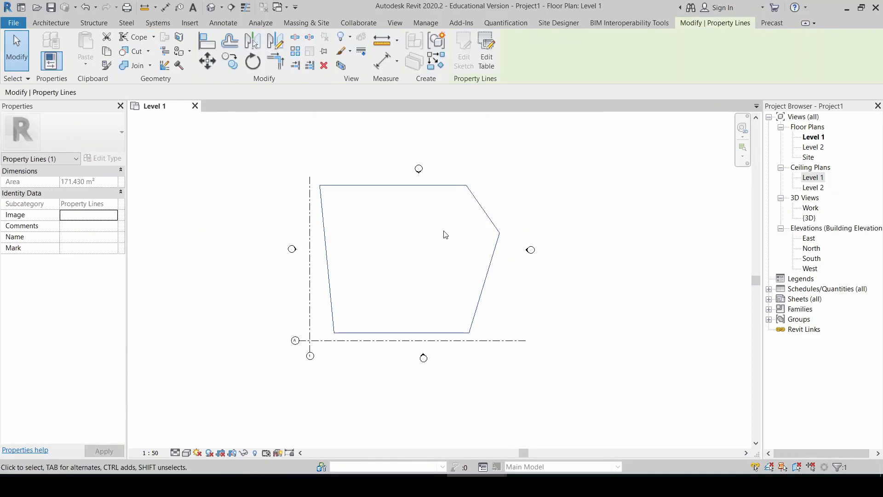
{"action": "double_click", "coordinate": [814, 148]}
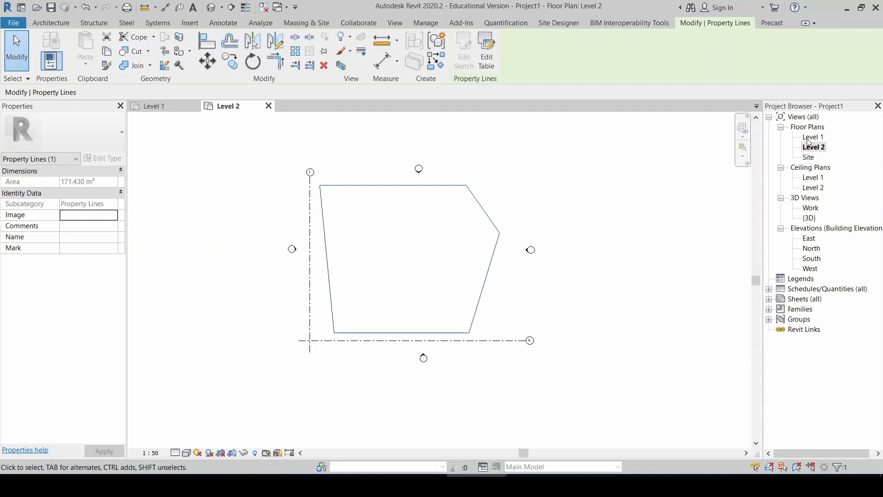
{"action": "left_click", "coordinate": [602, 196]}
{"action": "left_click", "coordinate": [472, 197]}
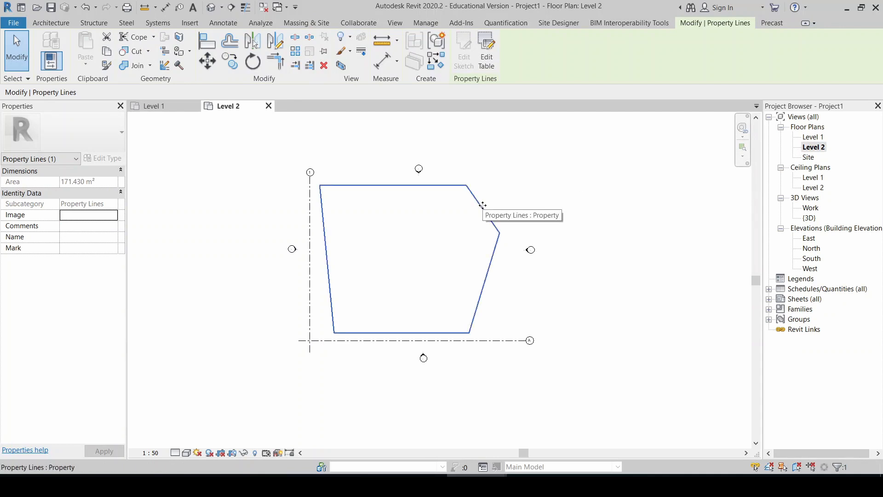
Override the five-sided property line's projection line color by element in the Level 2 view with pink RGB 255-000-128
{"action": "scroll", "coordinate": [483, 205], "scroll_direction": "up", "scroll_amount": 2}
{"action": "left_click", "coordinate": [476, 217]}
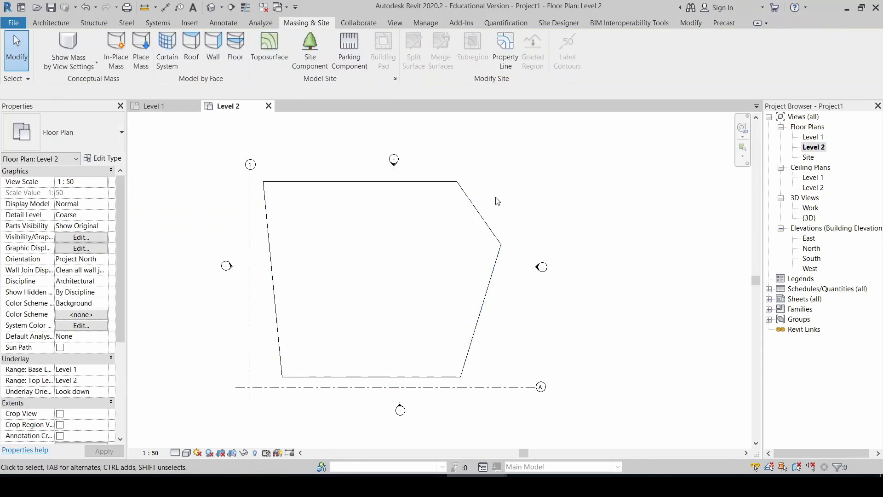
{"action": "right_click", "coordinate": [476, 217]}
{"action": "mouse_move", "coordinate": [533, 267]}
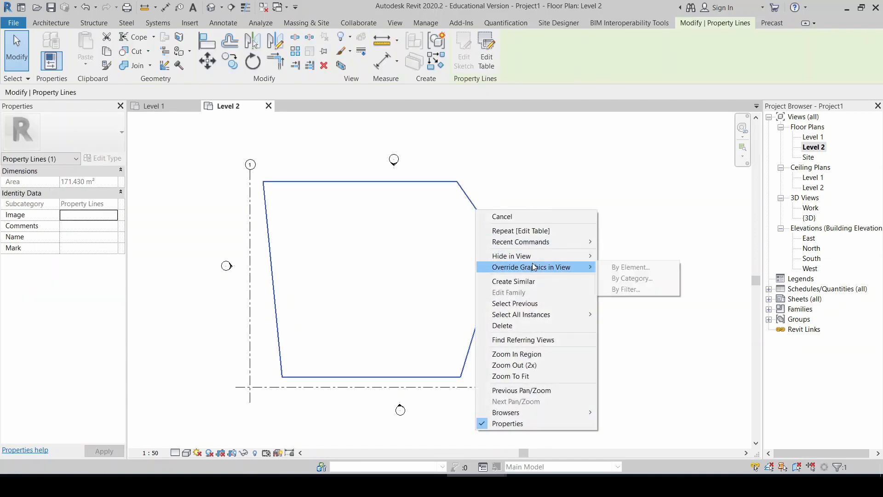
{"action": "left_click", "coordinate": [616, 267]}
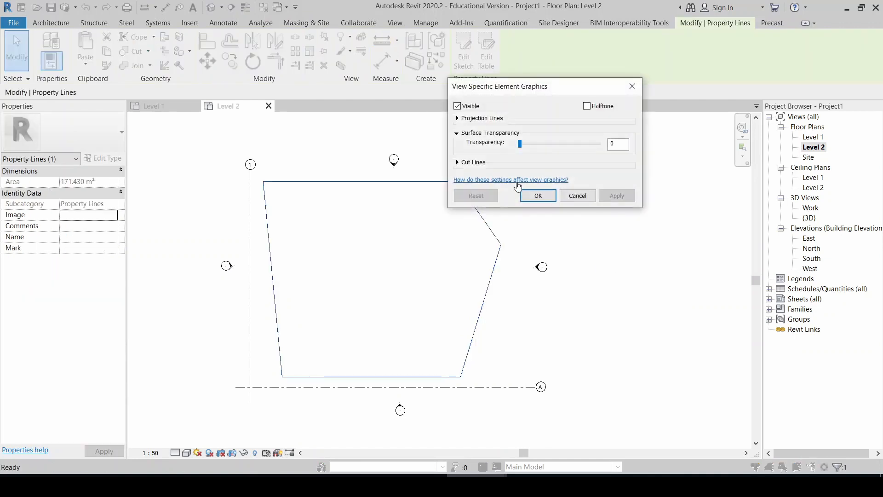
{"action": "left_click", "coordinate": [457, 119]}
{"action": "left_click", "coordinate": [541, 148]}
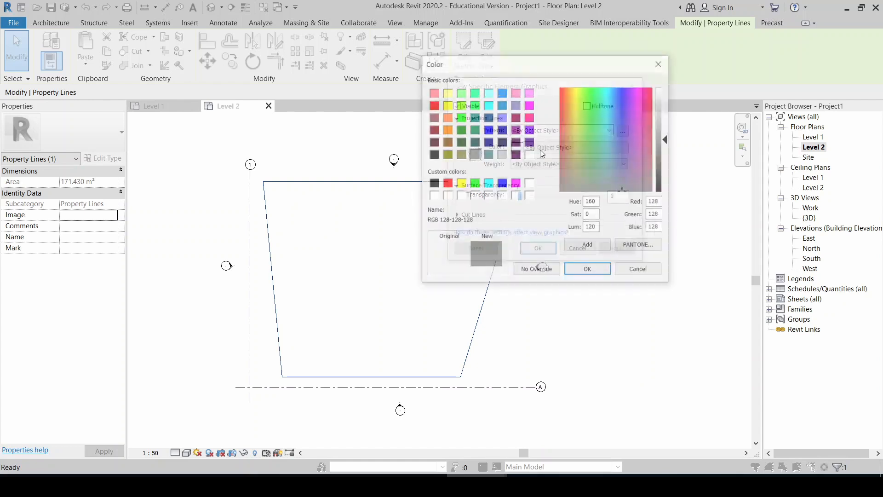
{"action": "left_click", "coordinate": [529, 117]}
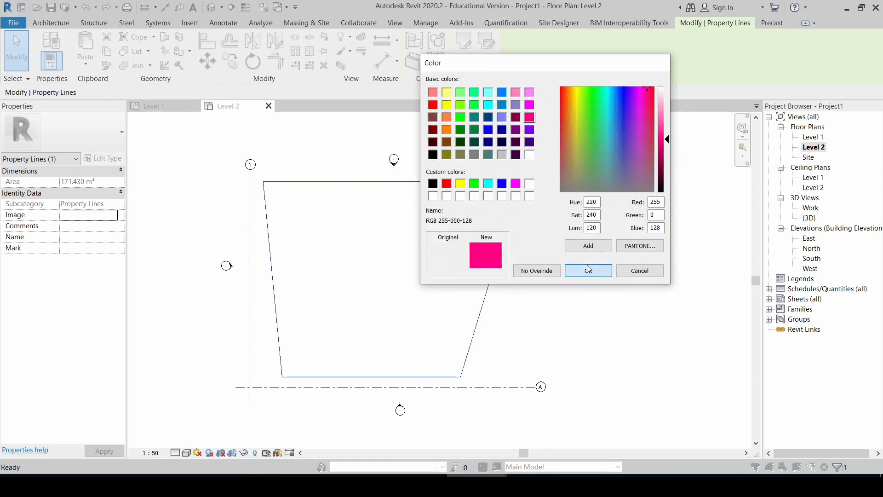
{"action": "left_click", "coordinate": [589, 272]}
{"action": "left_click", "coordinate": [537, 248]}
{"action": "left_click", "coordinate": [637, 293]}
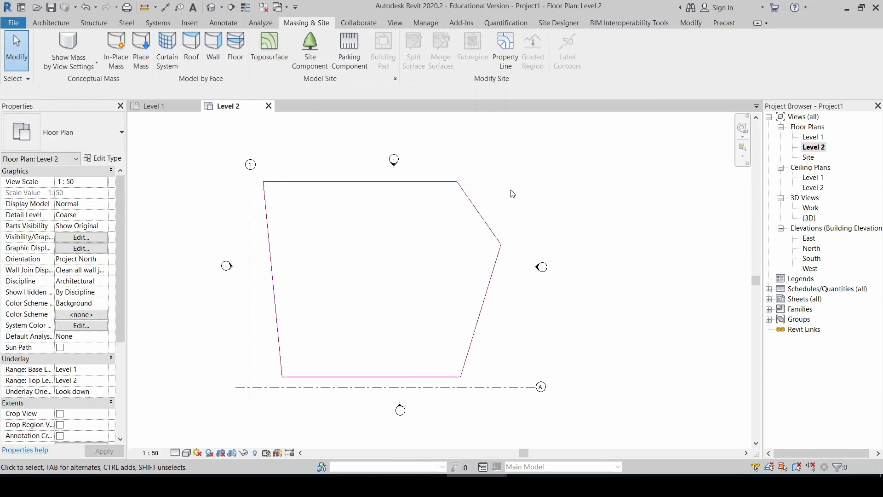